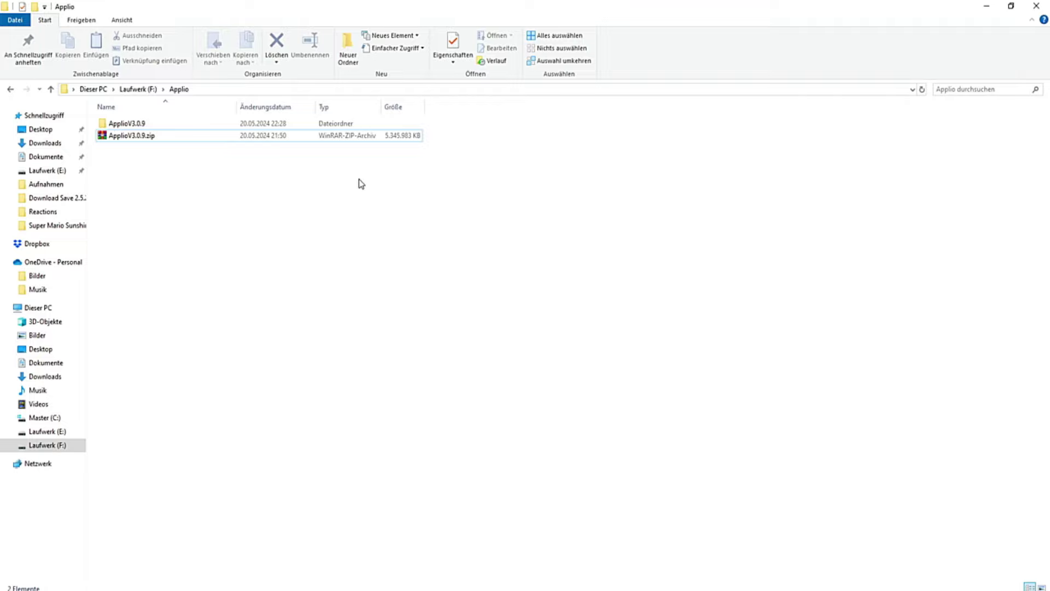
- Open the extracted ApplioV3.0.9 folder and launch Applio by running run-applio.bat
click(347, 137)
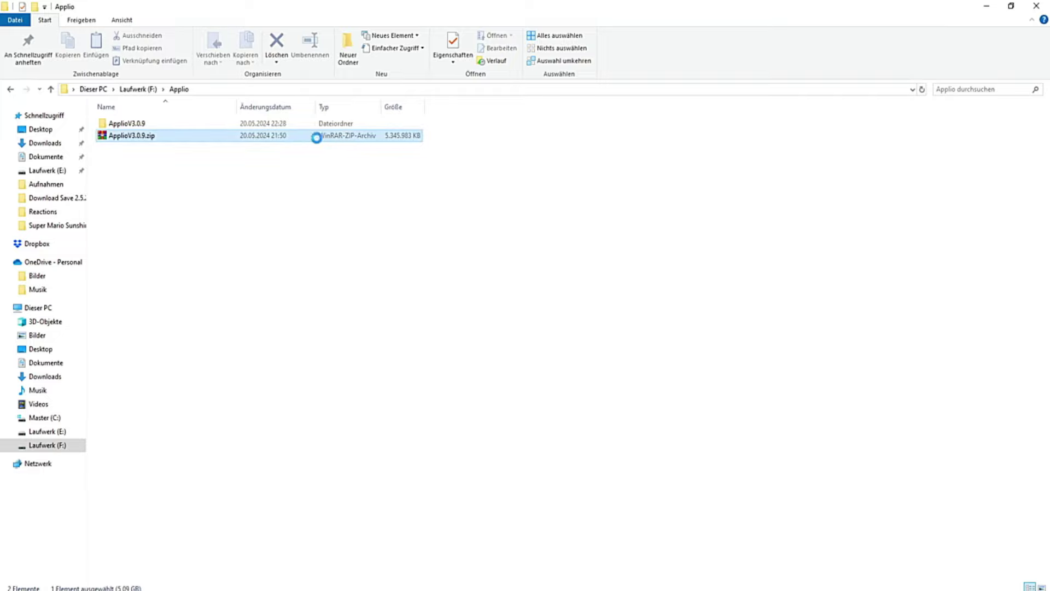
mouse_move(120, 140)
mouse_down()
mouse_move(106, 158)
mouse_move(127, 144)
mouse_up()
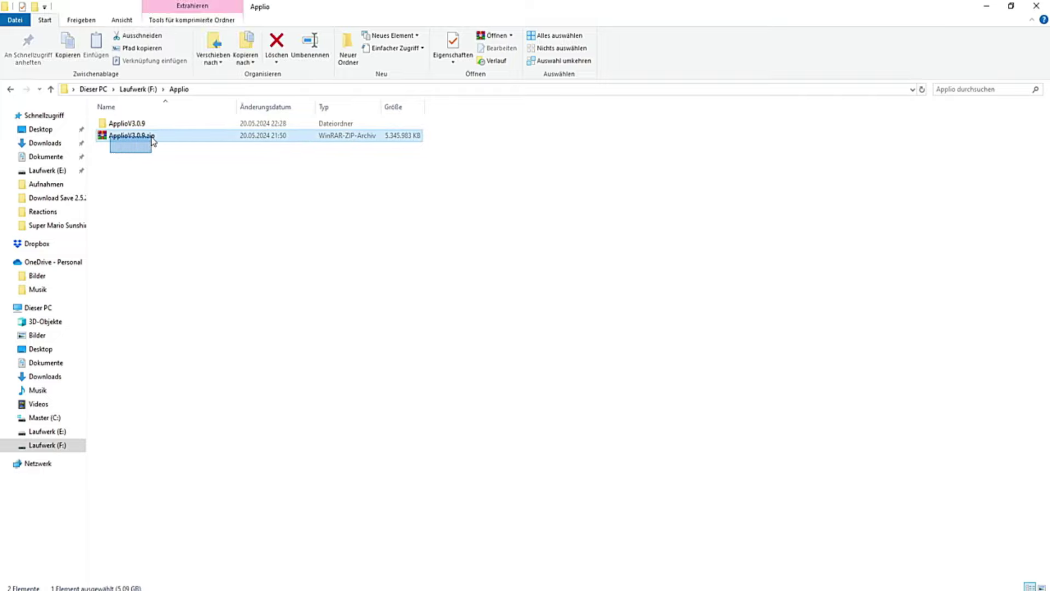
click(215, 166)
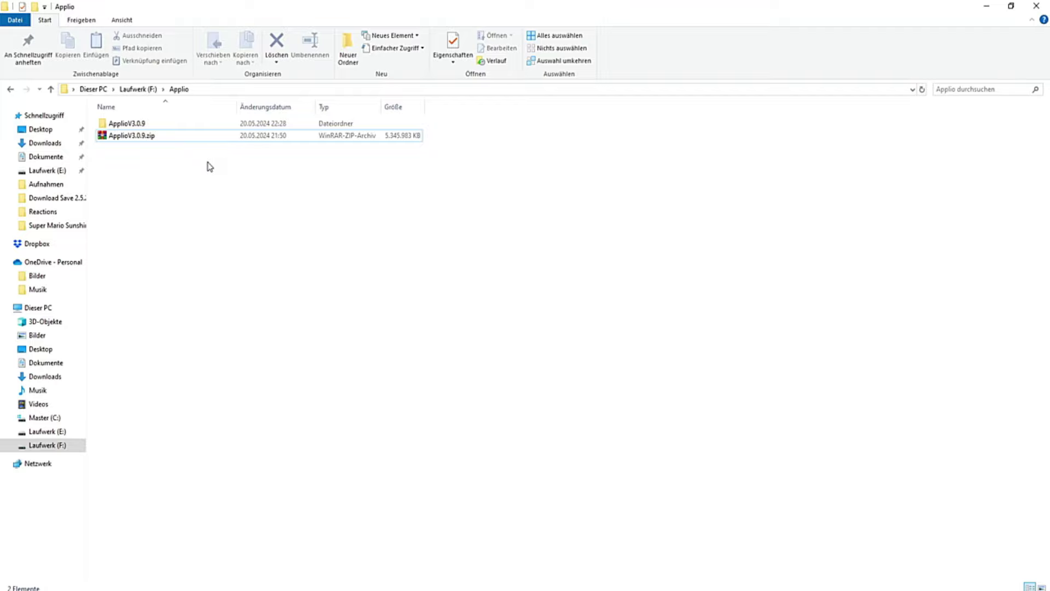
click(175, 124)
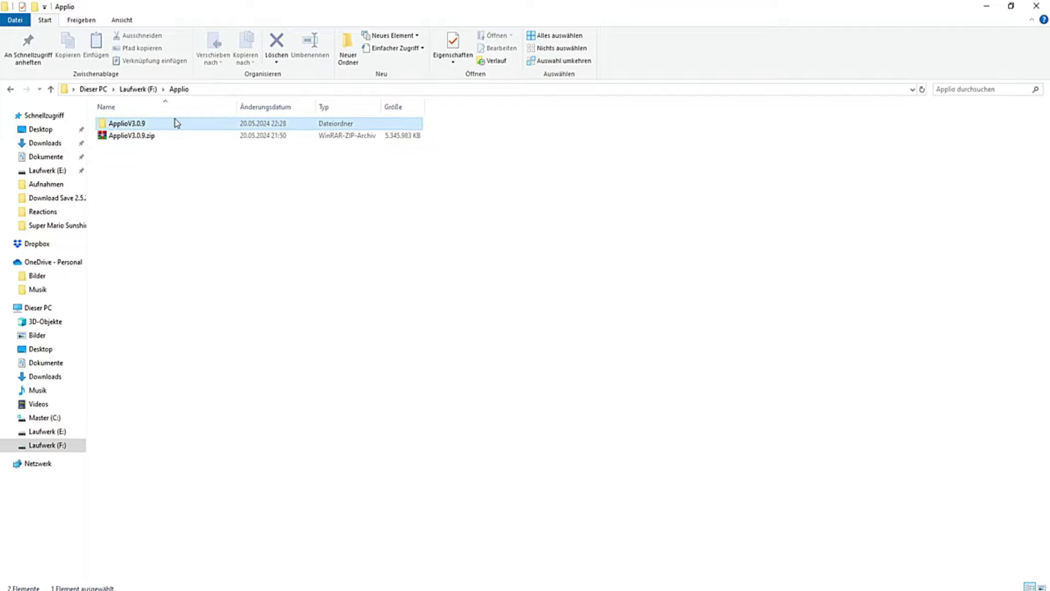
double_click(225, 129)
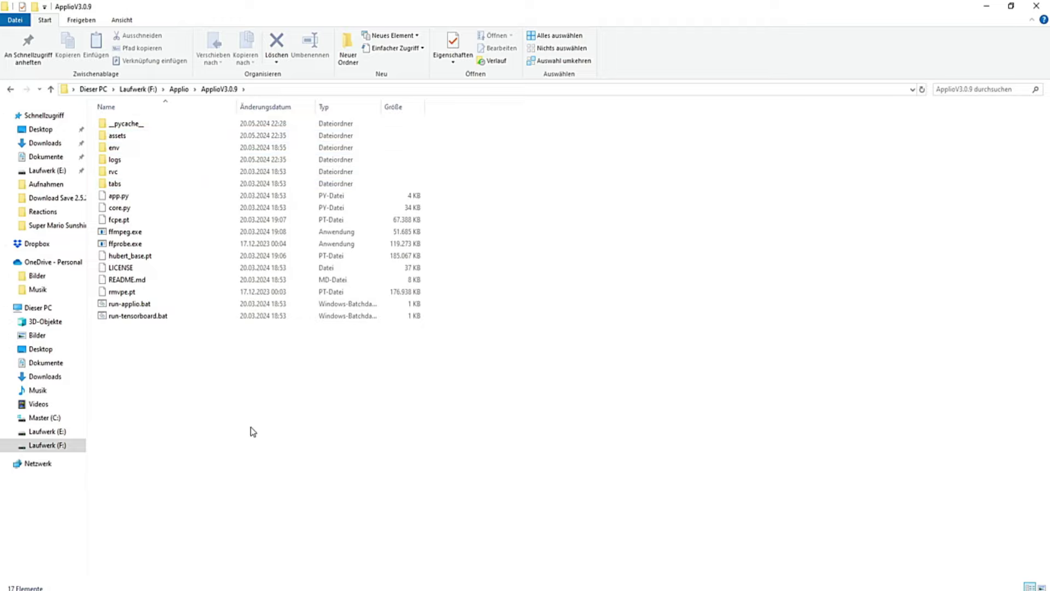
double_click(148, 304)
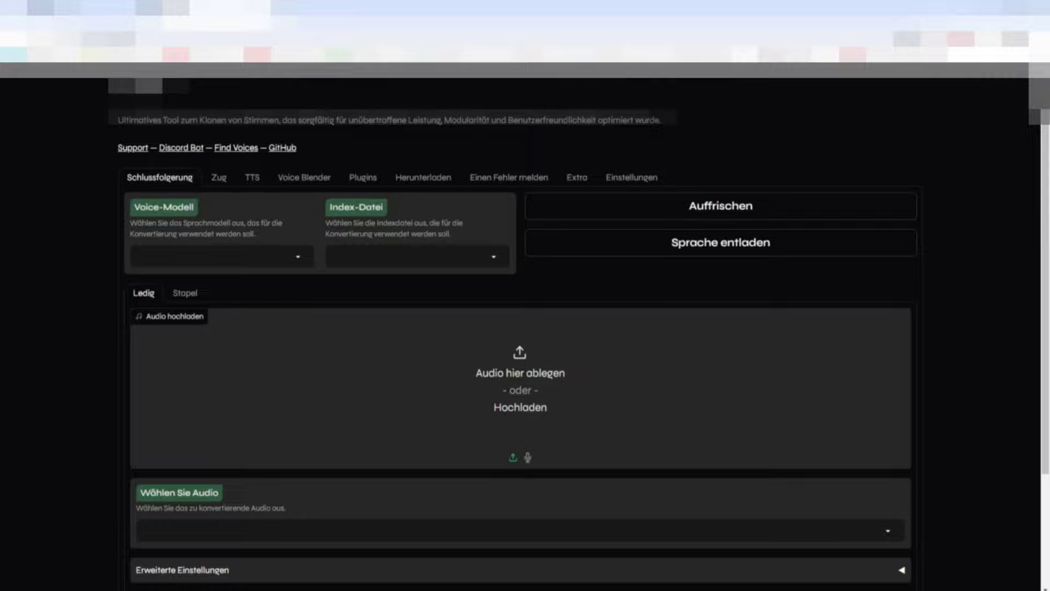
- Look over the Herunterladen page, covering the model link download, the file drop area and the model search
click(423, 178)
scroll(928, 368, down, 4)
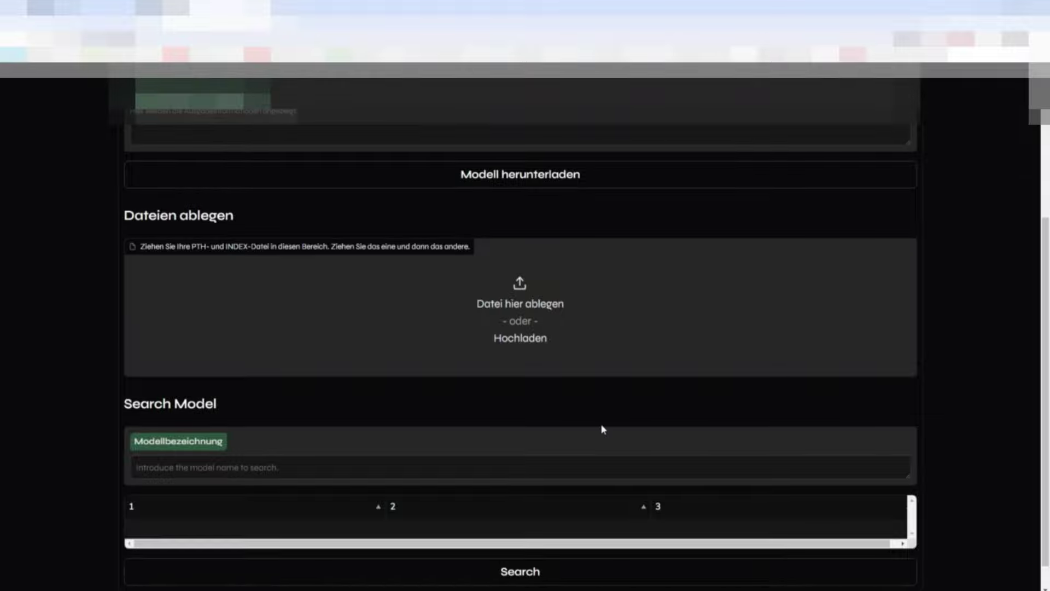
click(665, 468)
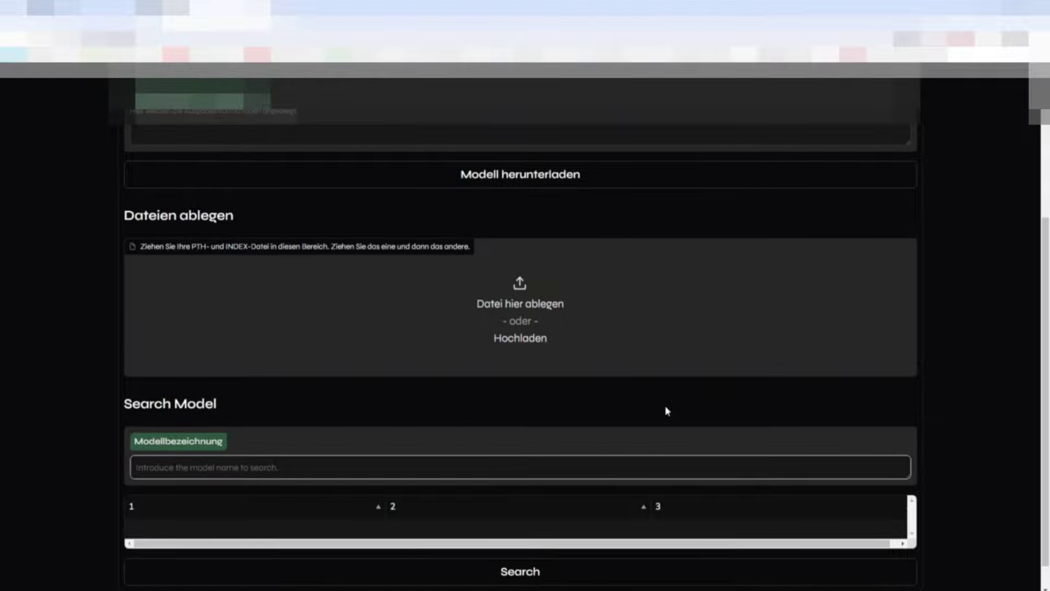
scroll(823, 441, down, 1)
scroll(945, 384, up, 4)
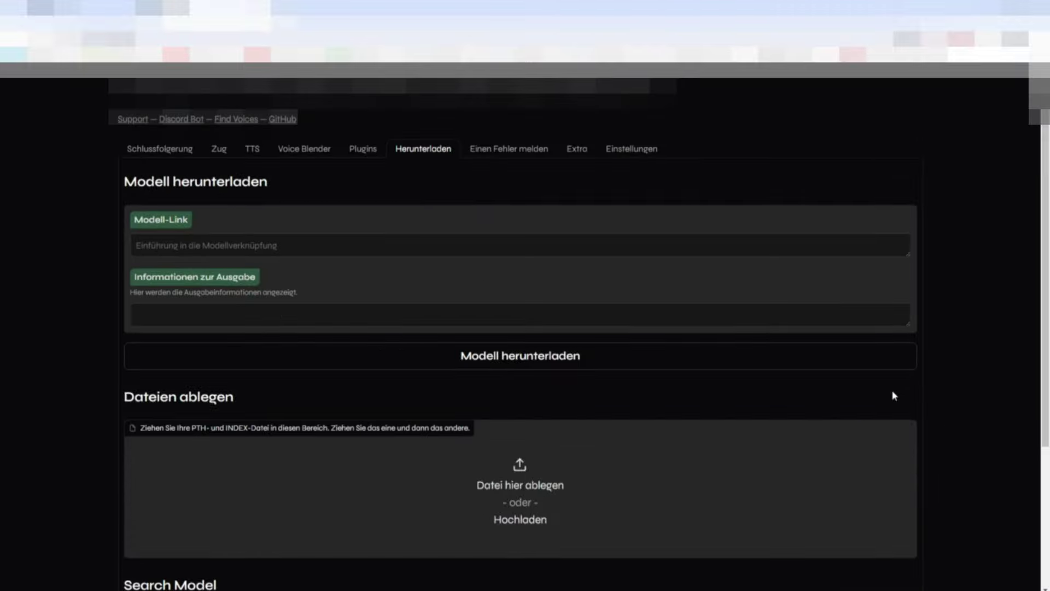
scroll(893, 397, down, 4)
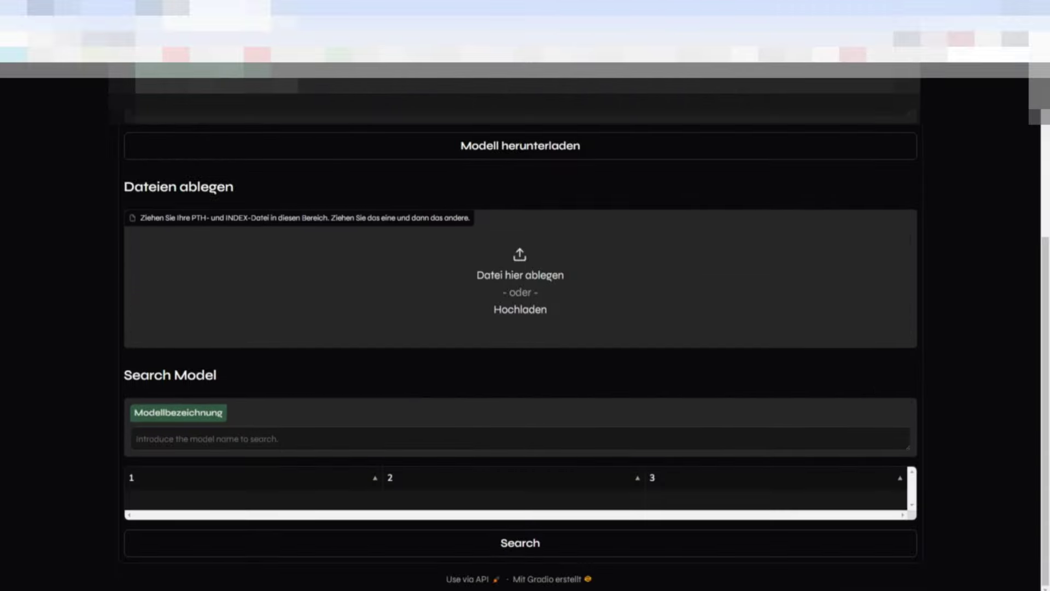
scroll(408, 470, up, 4)
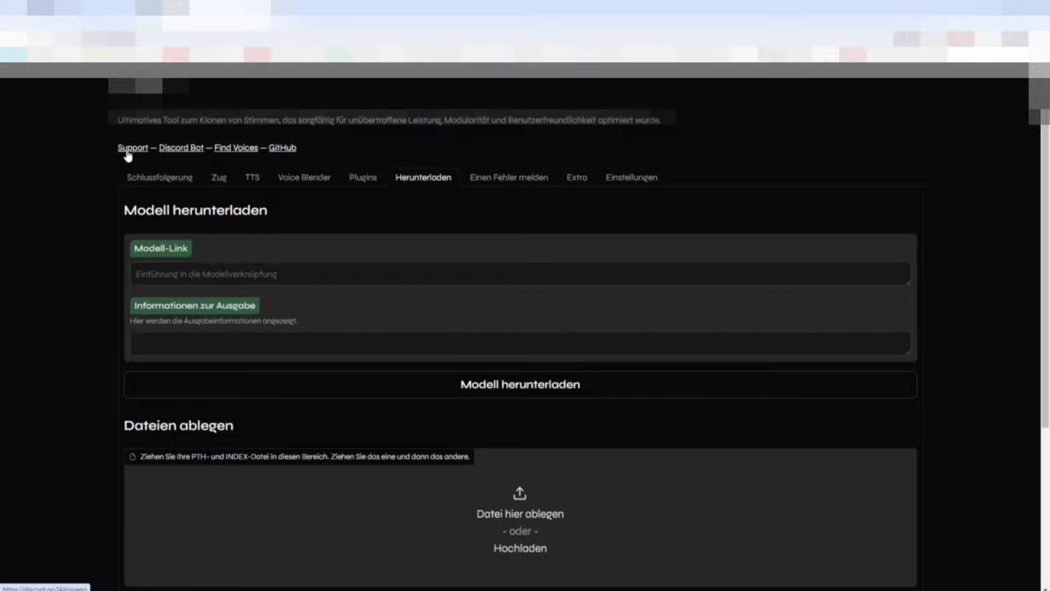
- Look over the Schlussfolgerung page from the voice model selection down to the audio export area
click(163, 178)
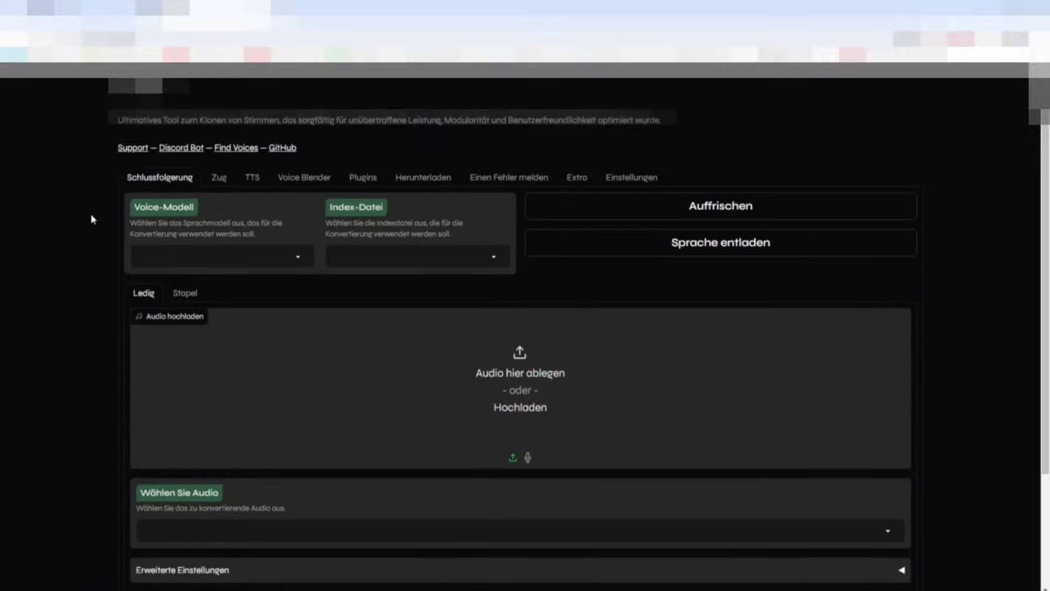
scroll(520, 374, down, 3)
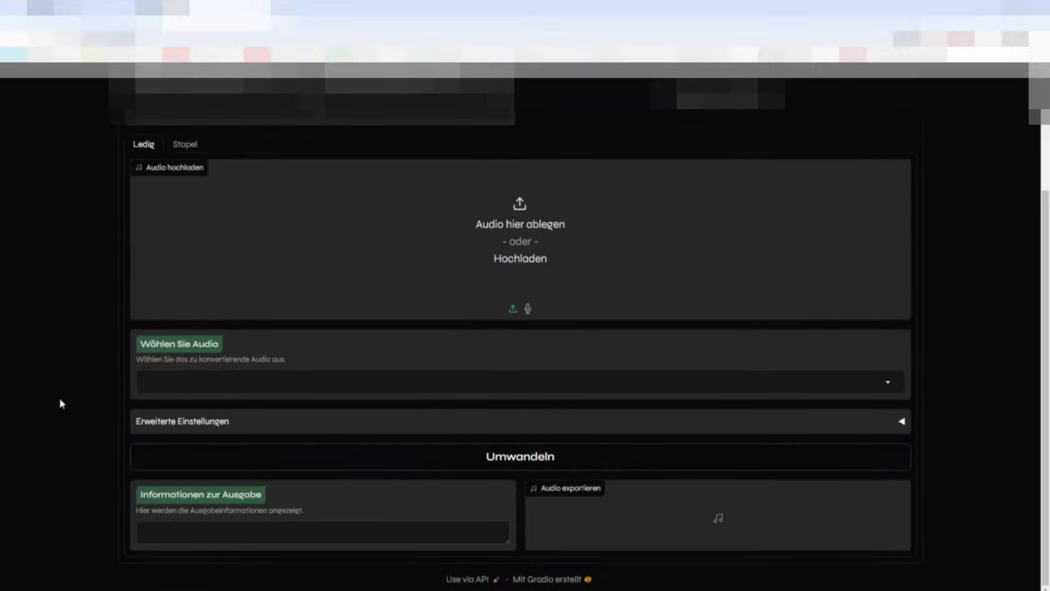
scroll(60, 404, up, 3)
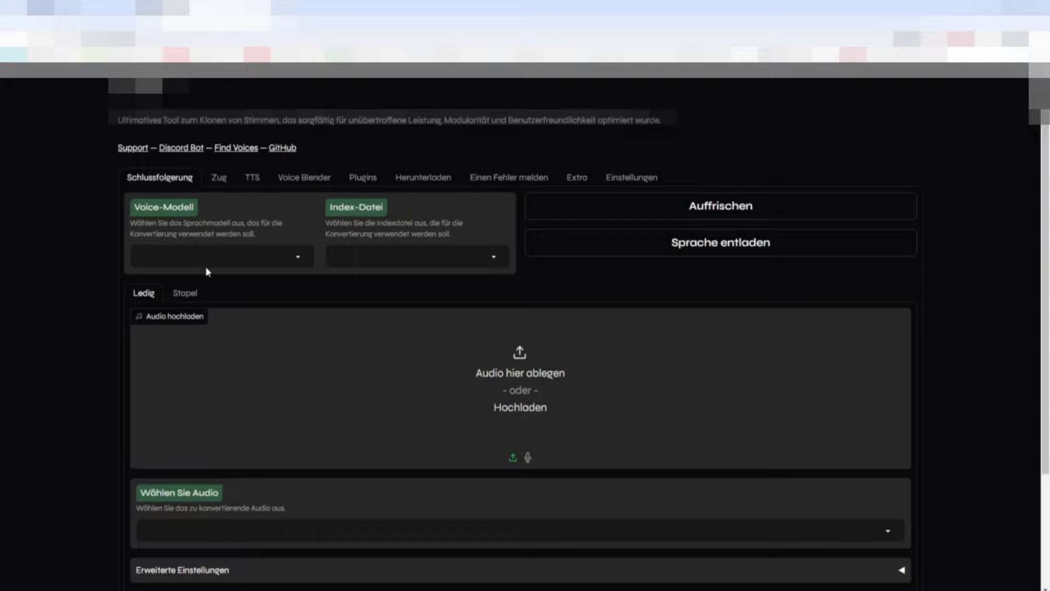
- Search for the voice model "Gronkh" in the Search Model section of the Herunterladen page
click(444, 181)
scroll(457, 387, down, 1)
scroll(457, 388, down, 4)
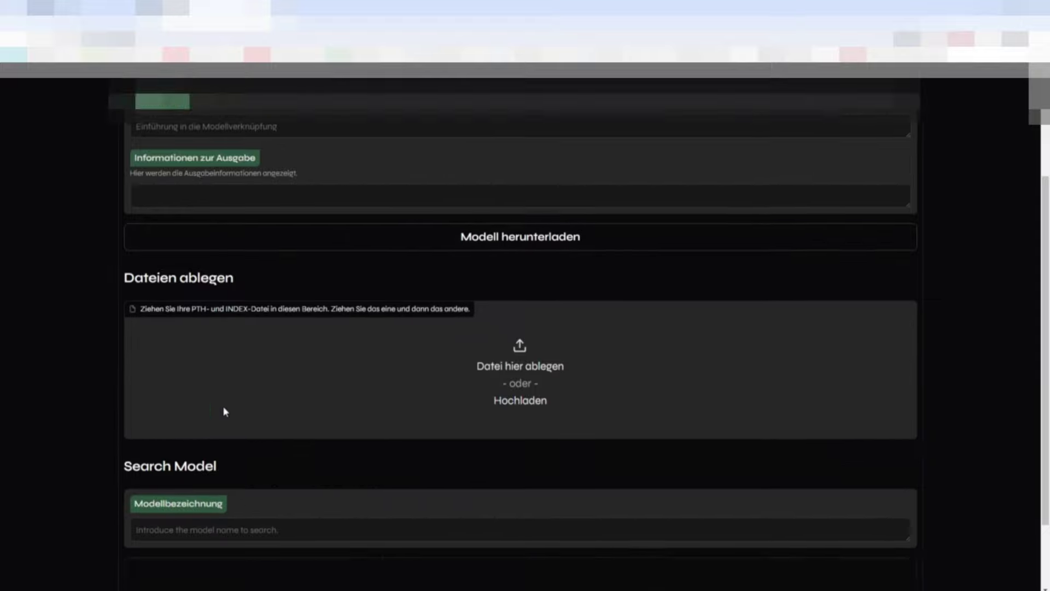
click(173, 439)
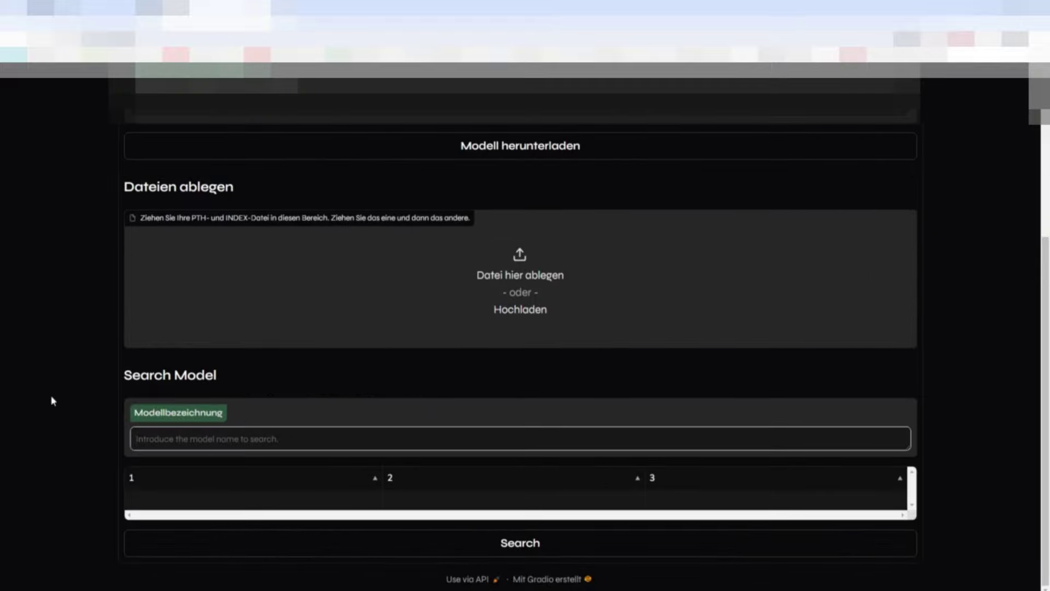
right_click(273, 443)
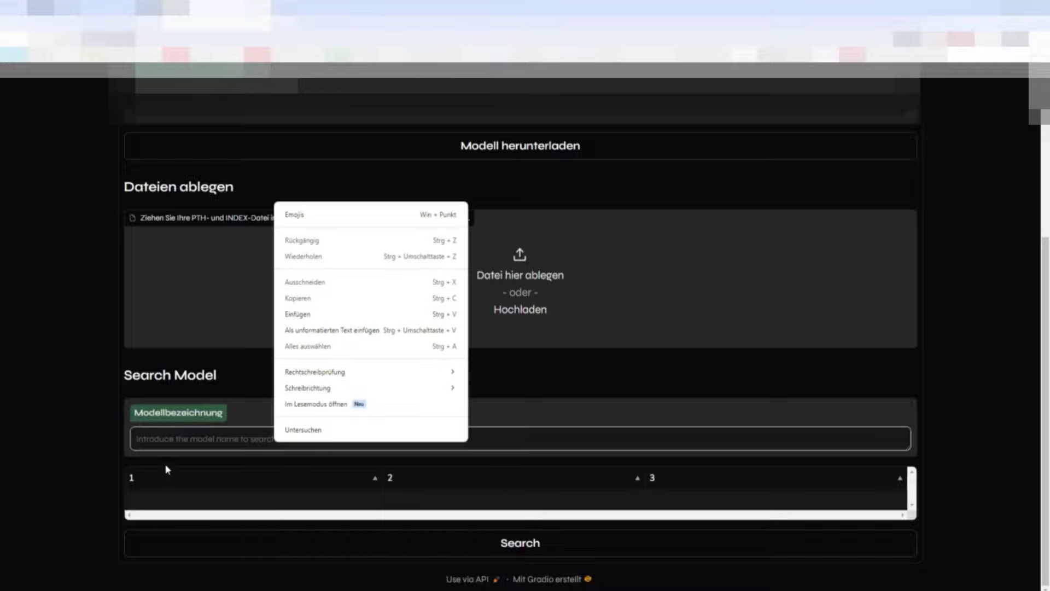
key(Escape)
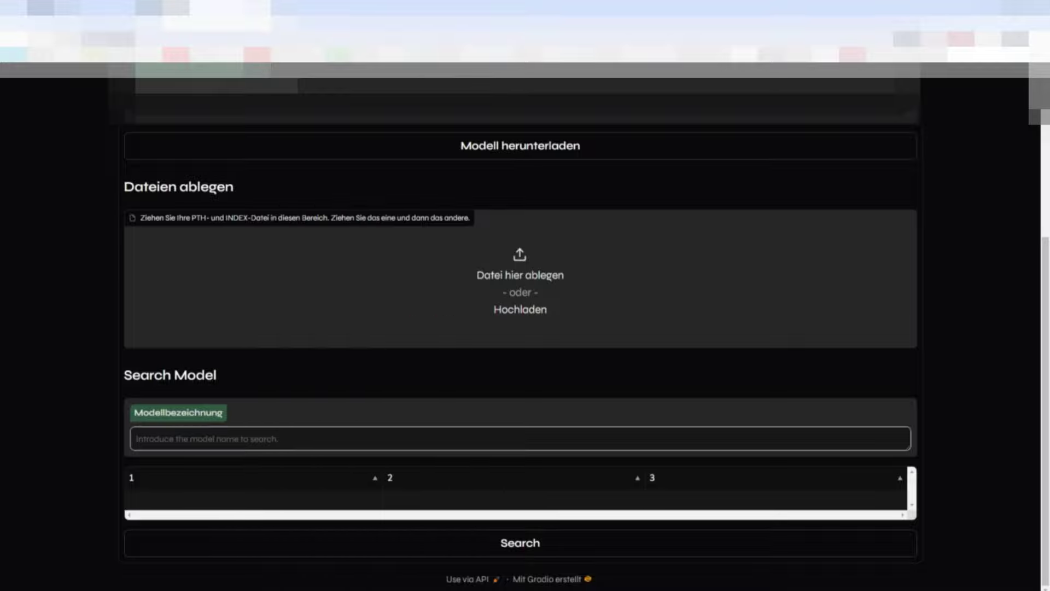
text(Gronkh)
key(Return)
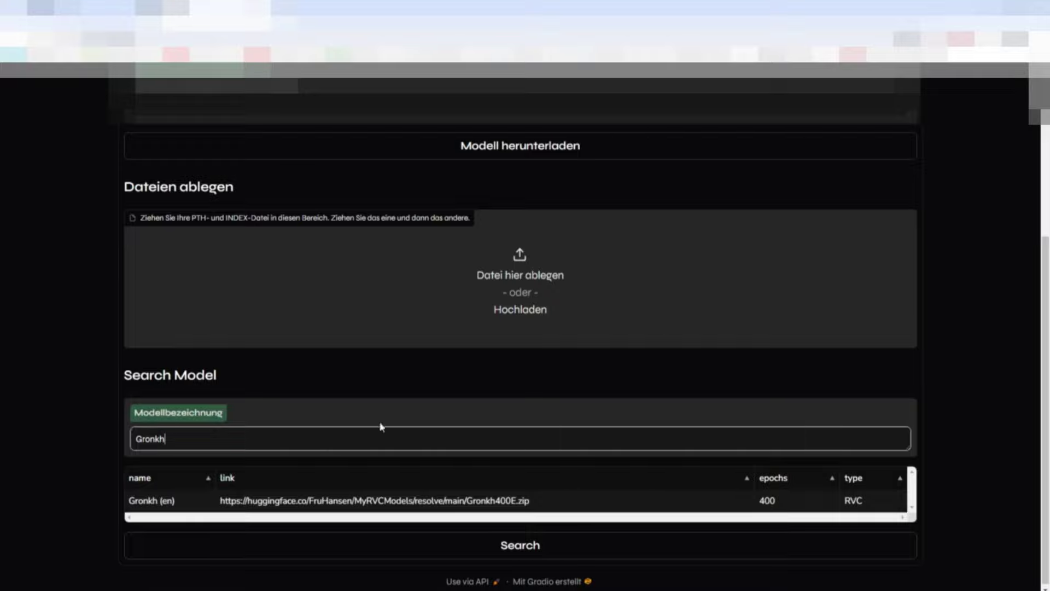
- Return to the Schlussfolgerung page and examine its model, audio upload and conversion sections
scroll(328, 262, up, 5)
click(165, 178)
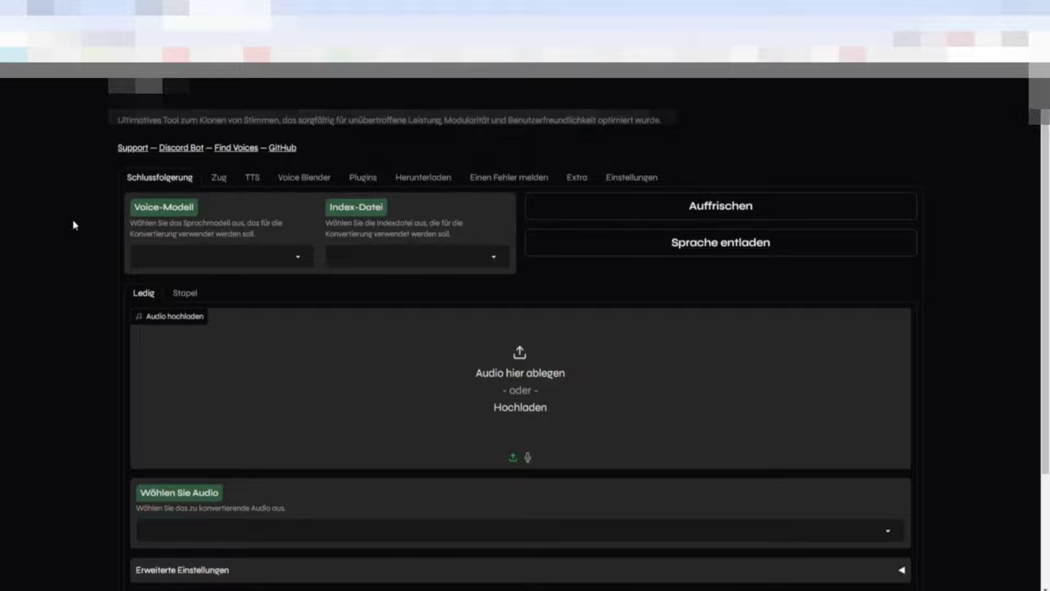
scroll(84, 272, down, 3)
scroll(104, 359, up, 3)
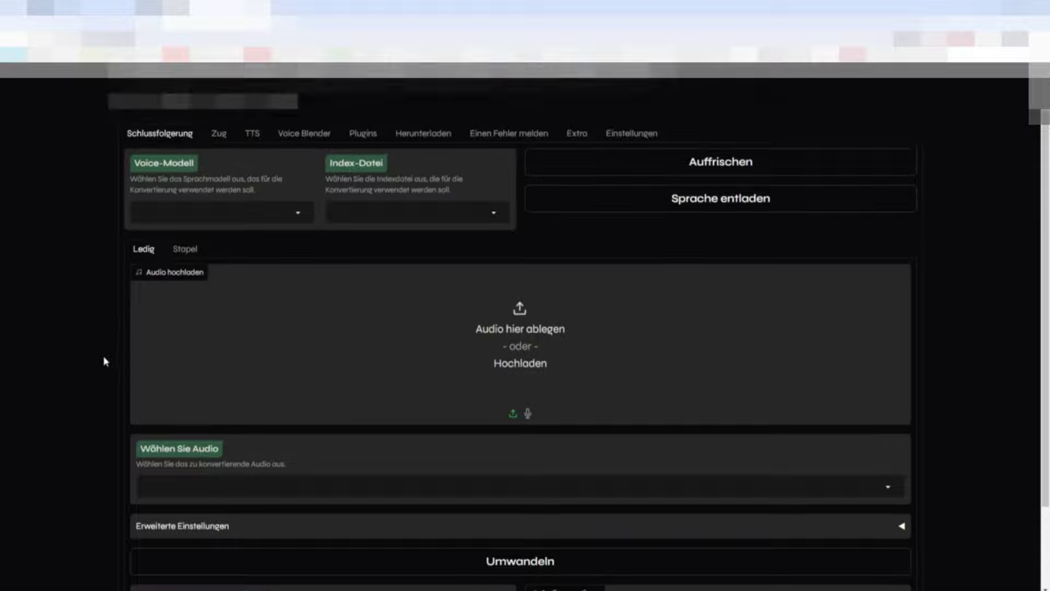
scroll(96, 345, down, 3)
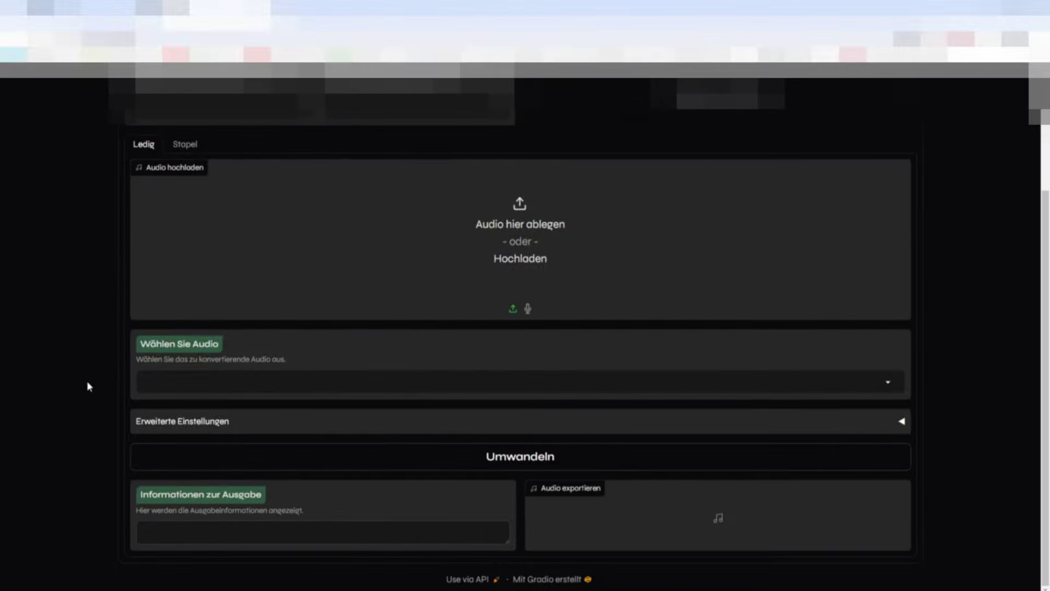
scroll(82, 387, up, 3)
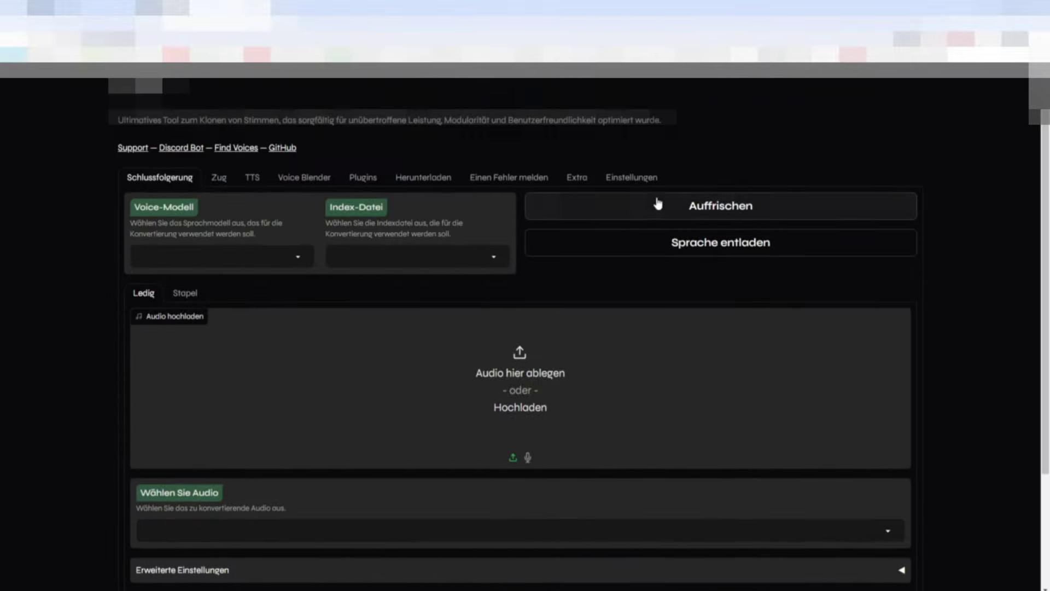